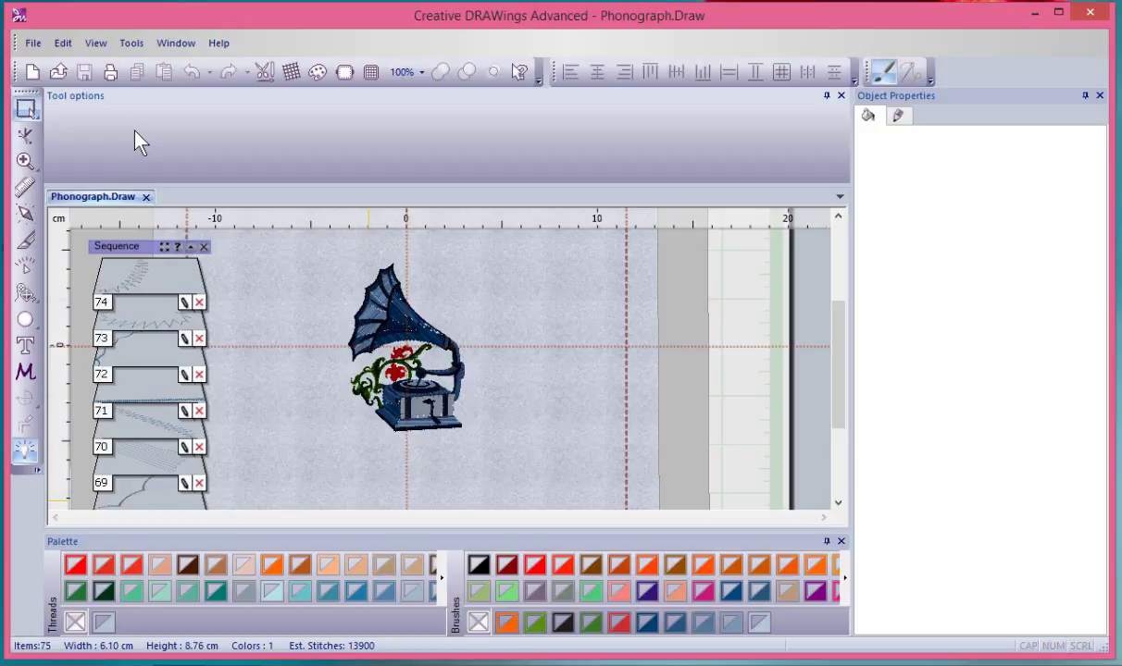
Start a new design on a cream fabric colour.
left_click(30, 72)
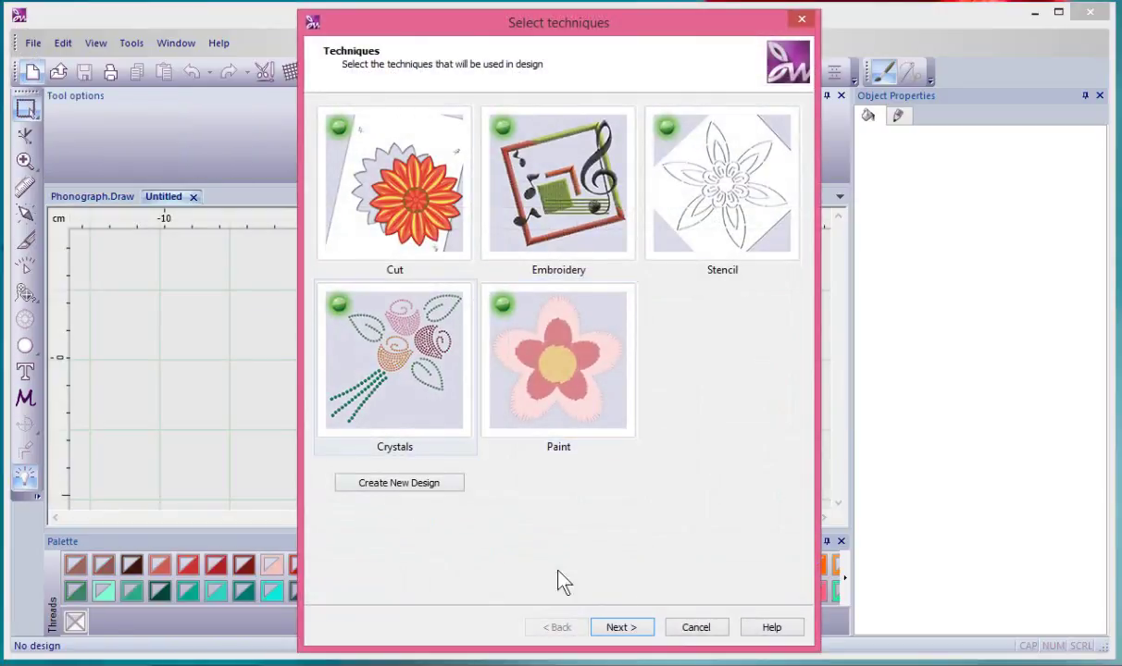
left_click(641, 629)
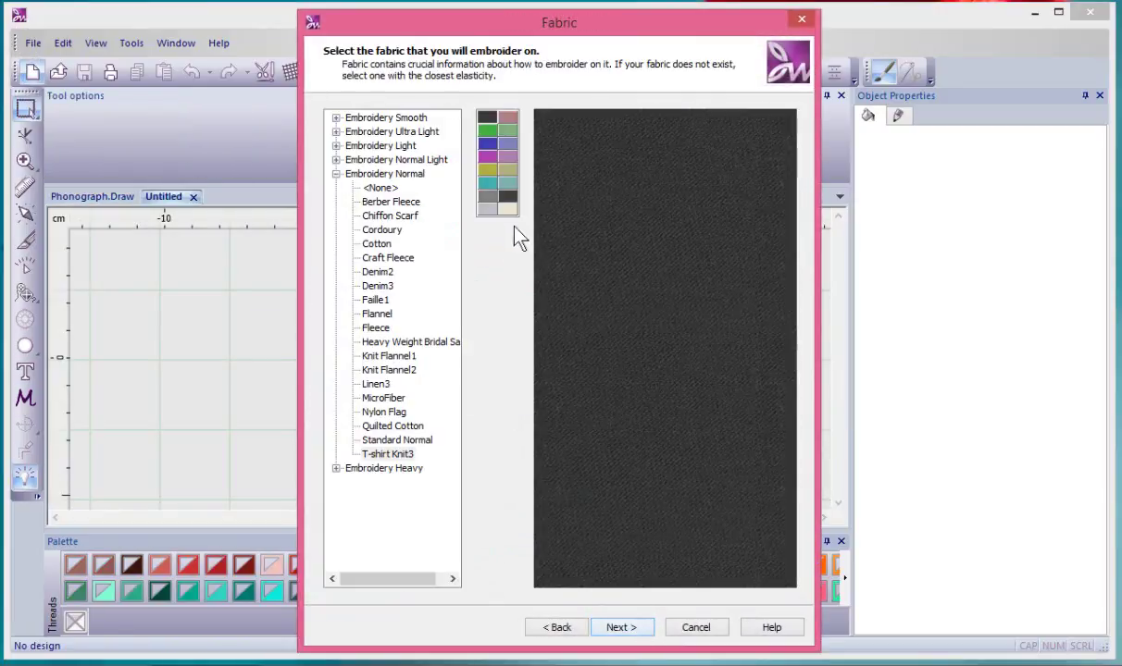
left_click(508, 210)
left_click(622, 627)
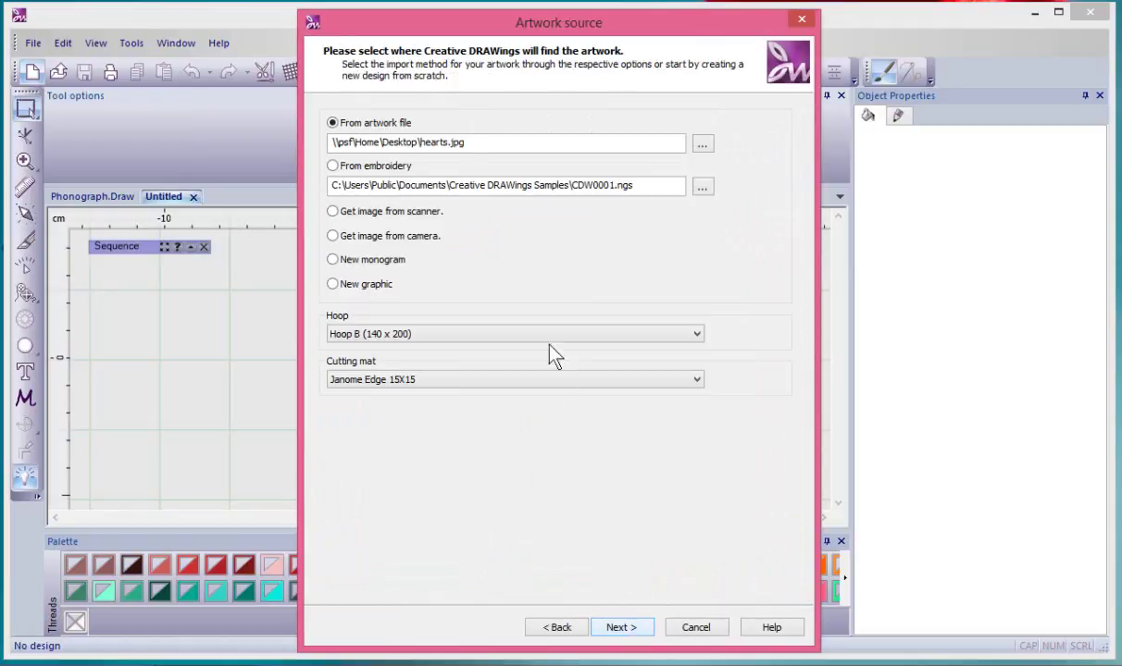
Load hearts.jpg as the artwork and choose to trace it into outlines.
left_click(703, 145)
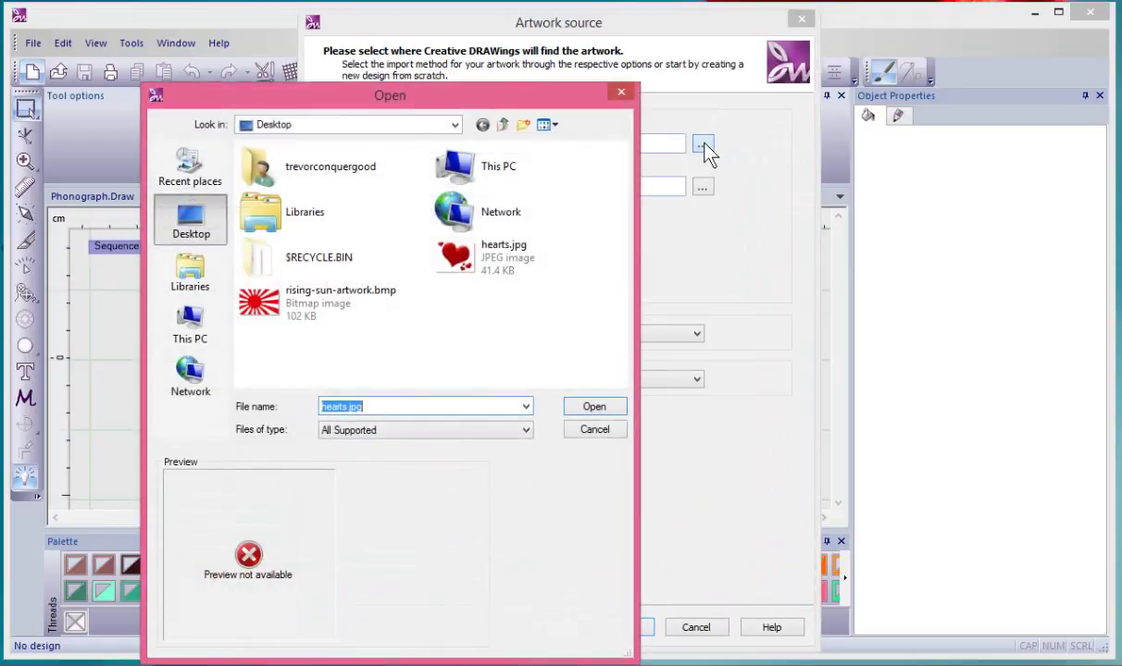
left_click(479, 264)
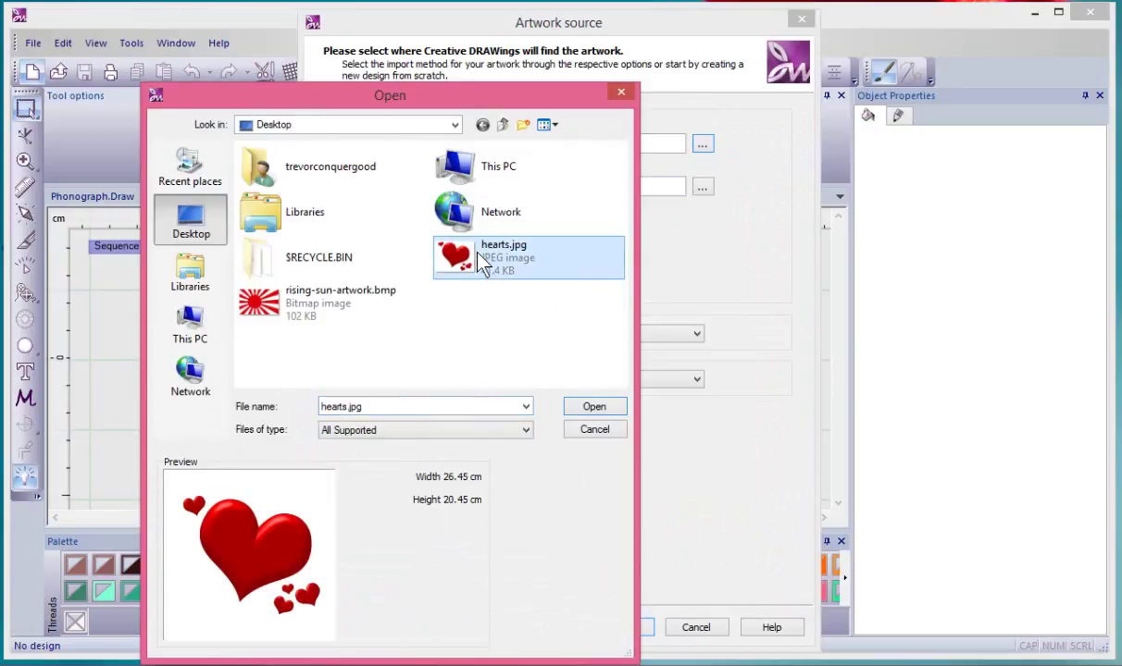
left_click(595, 408)
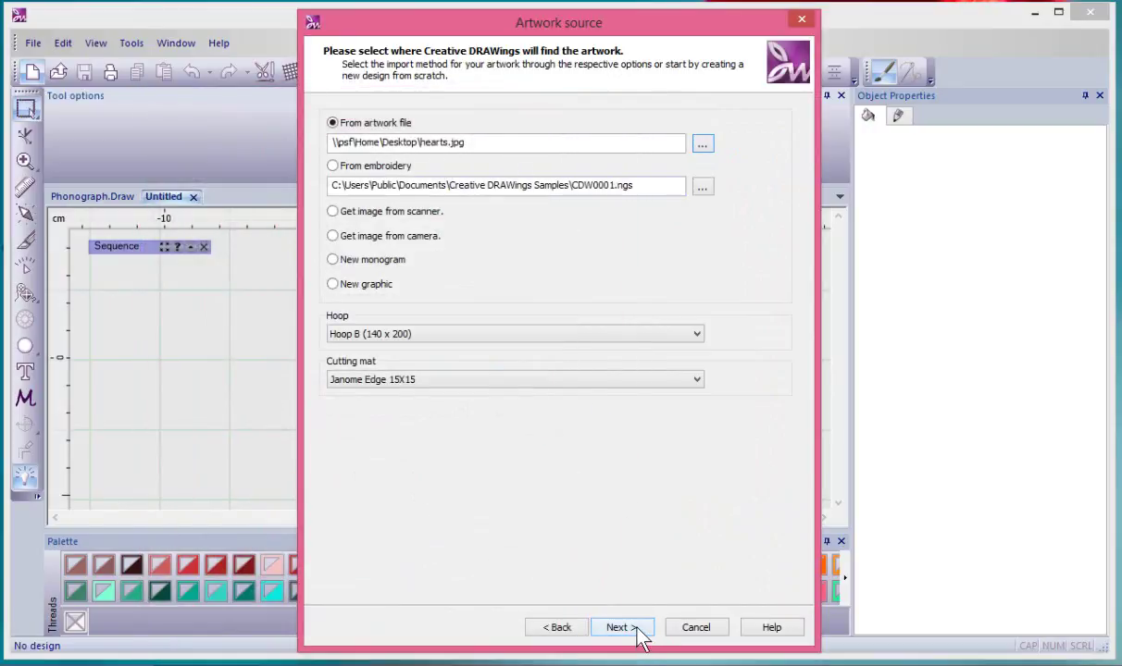
left_click(637, 630)
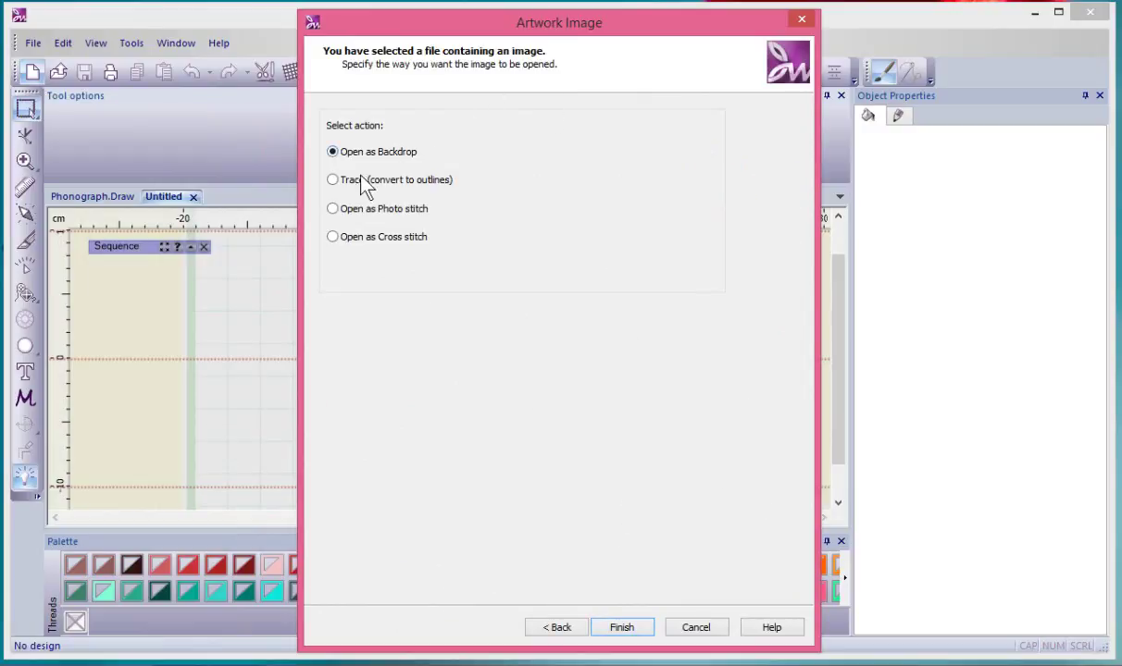
left_click(333, 180)
Trace hearts.jpg with the colour limit set to 2, giving white and red threads.
left_click(635, 632)
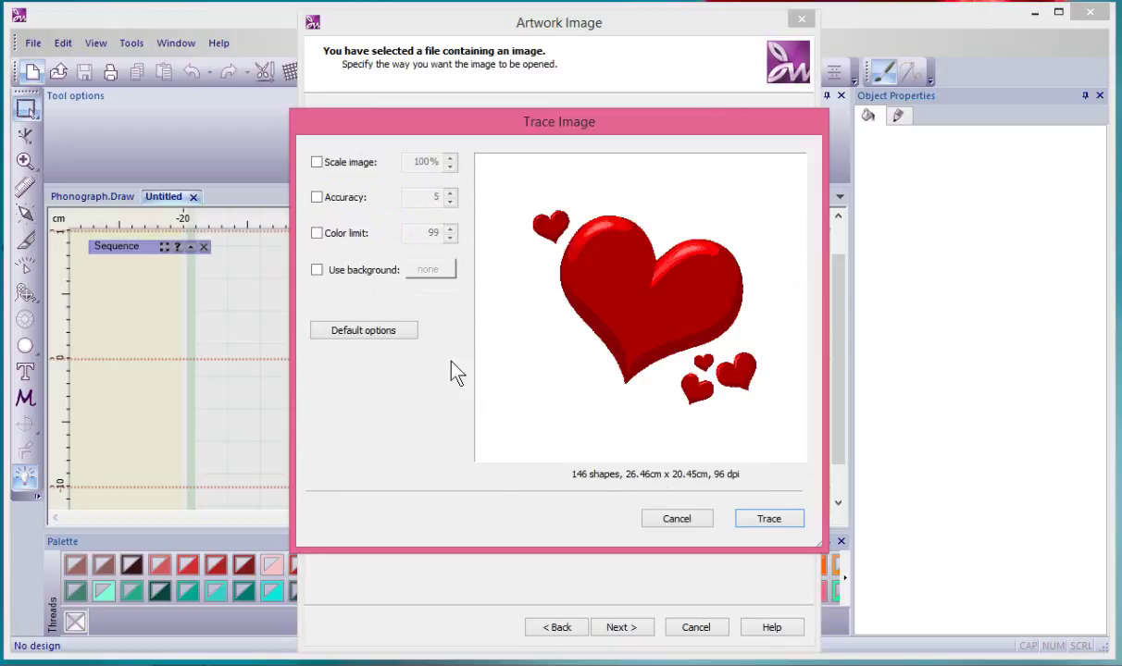
left_click(317, 233)
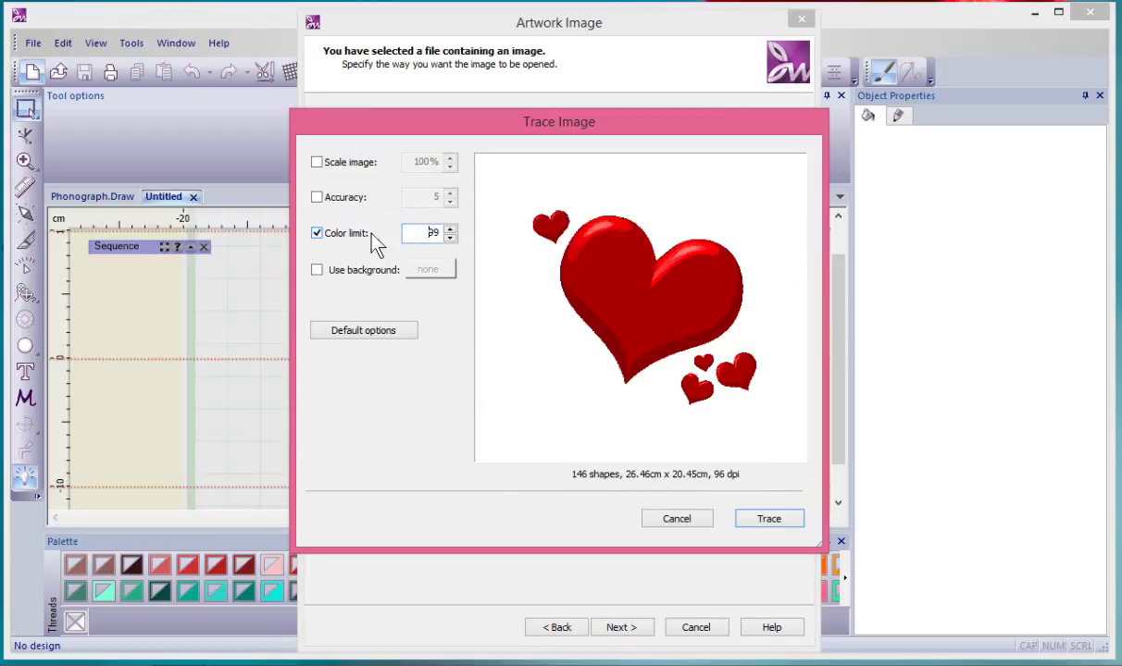
double_click(408, 232)
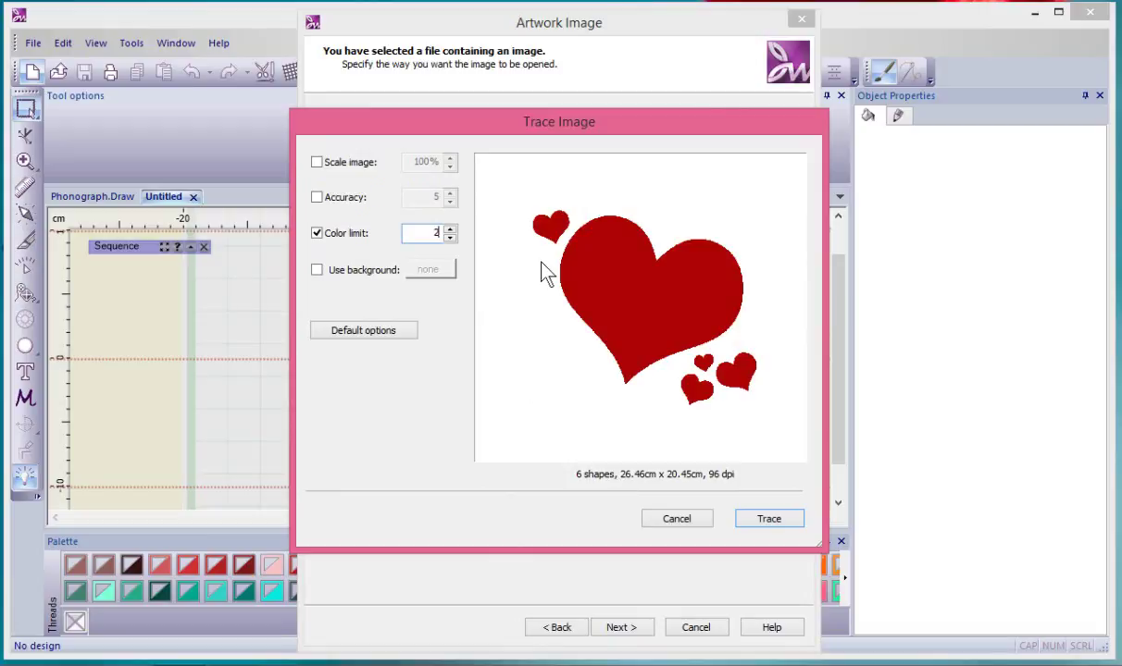
left_click(778, 521)
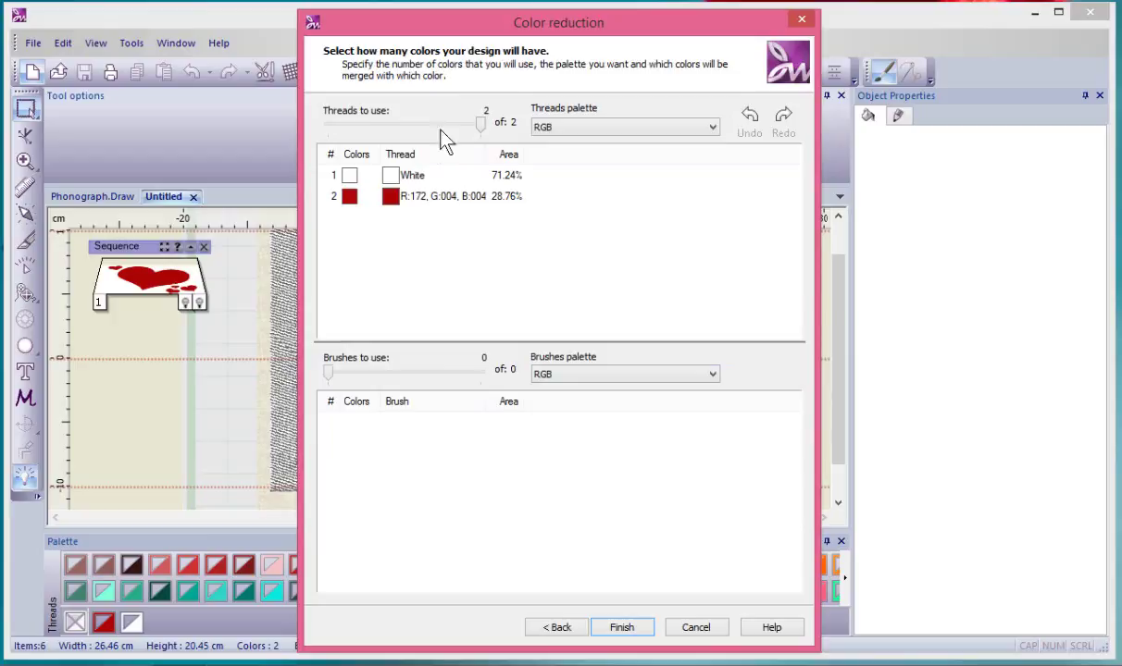
Finish the wizard and delete the white background object.
left_click(621, 627)
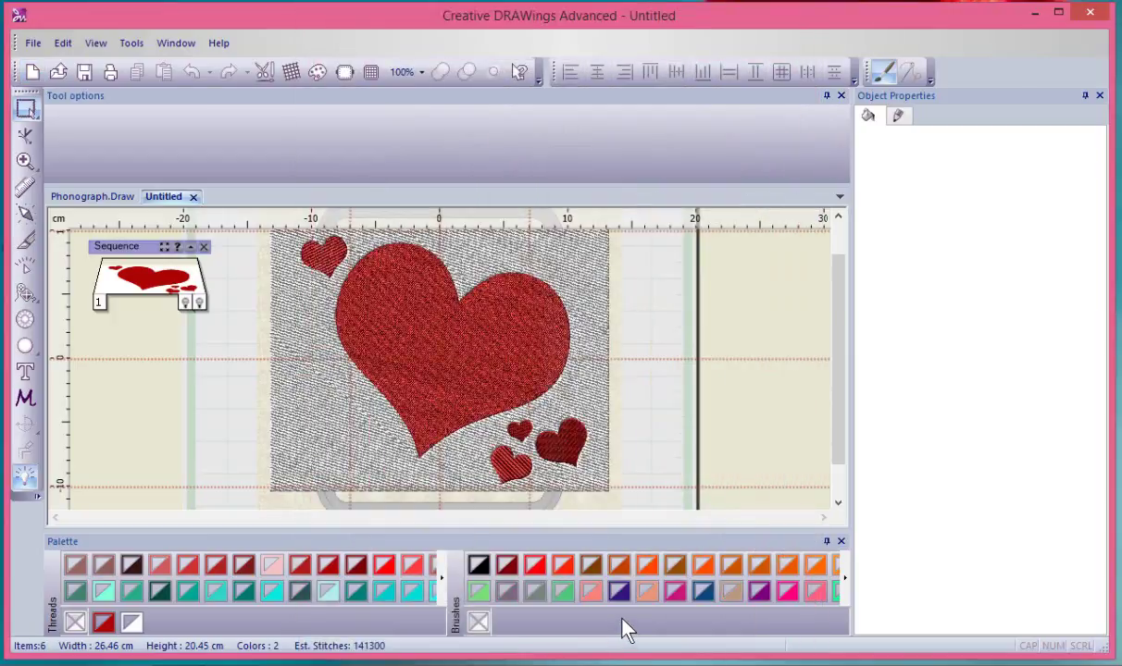
left_click(280, 416)
key("Delete")
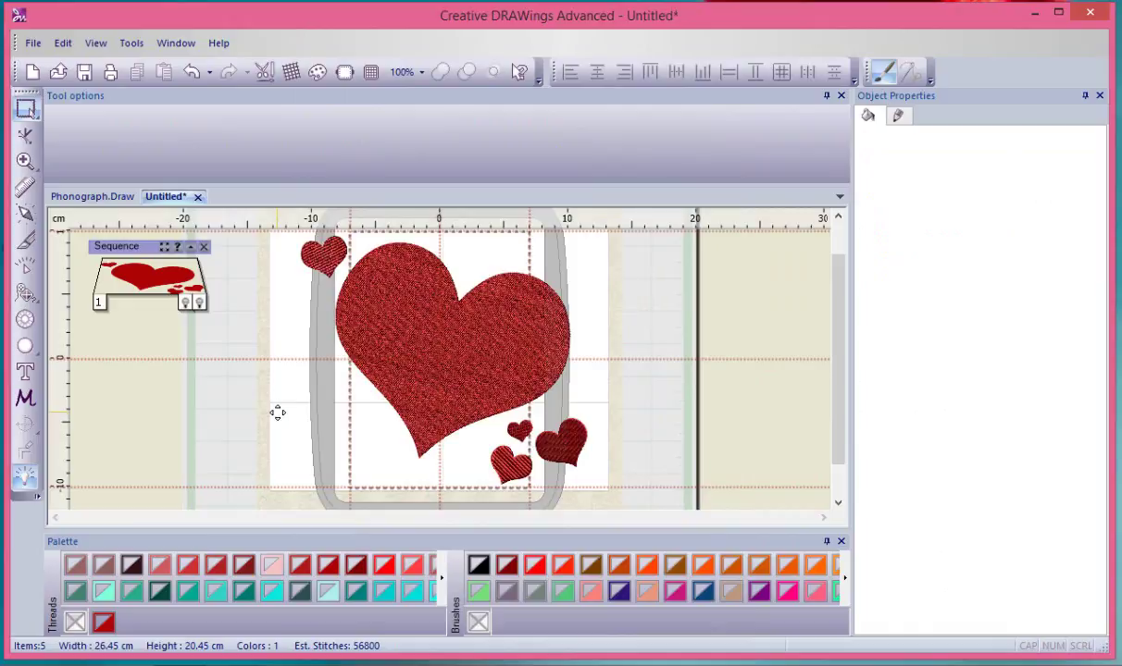
Select the big heart and export the design to the Wings' Modular editor.
left_click(375, 308)
left_click(32, 43)
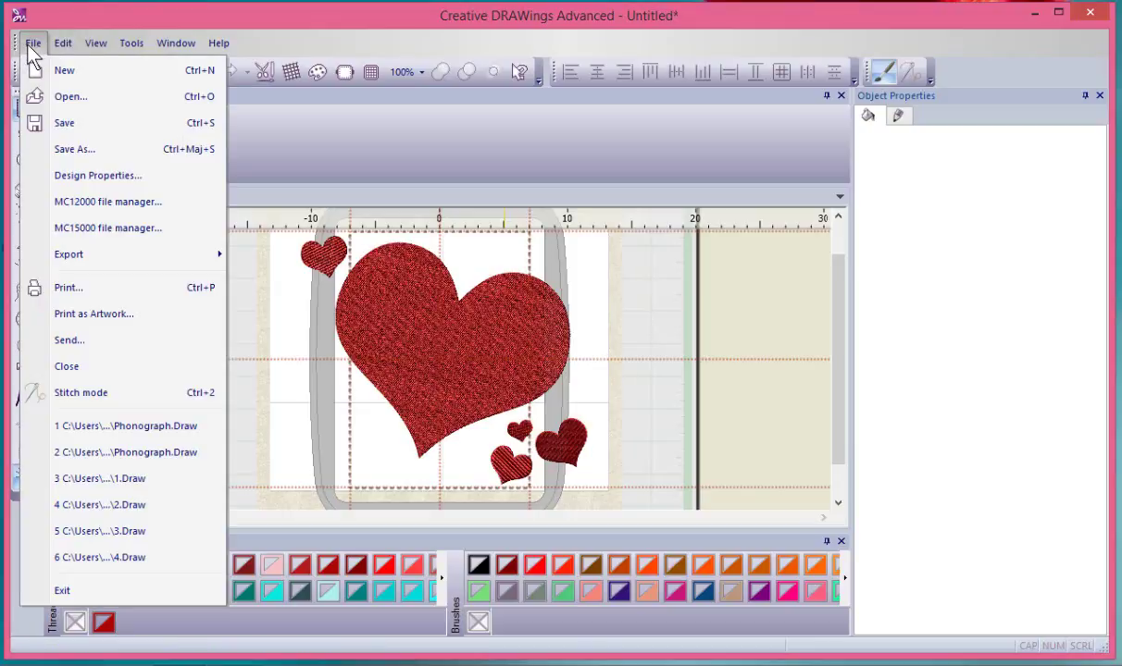
mouse_move(81, 250)
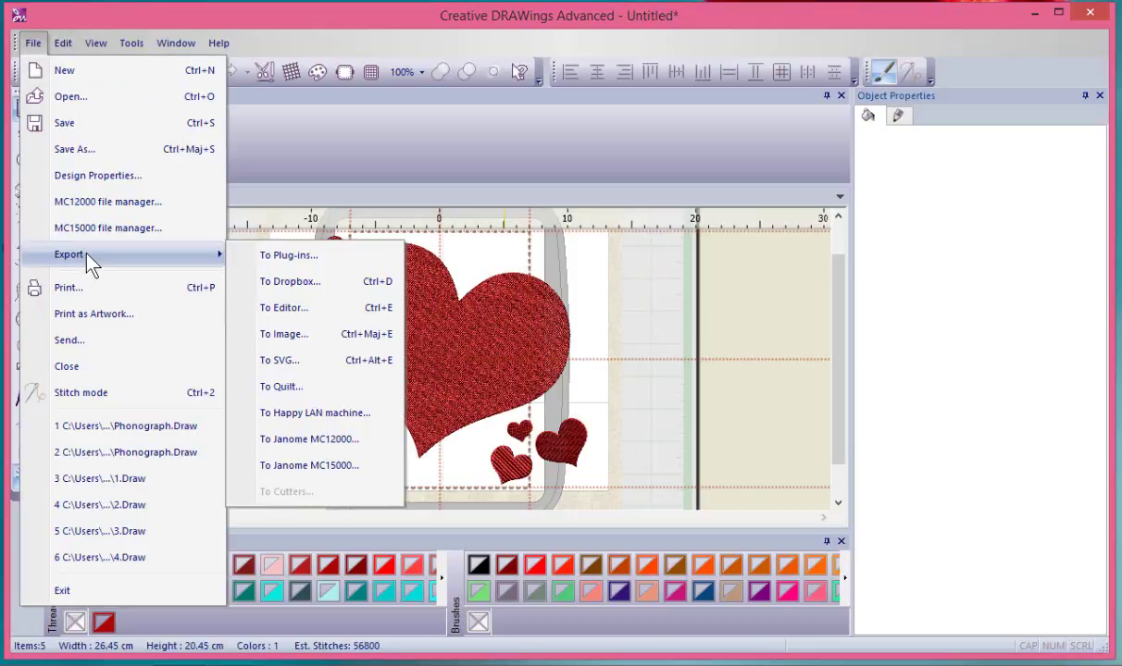
left_click(298, 307)
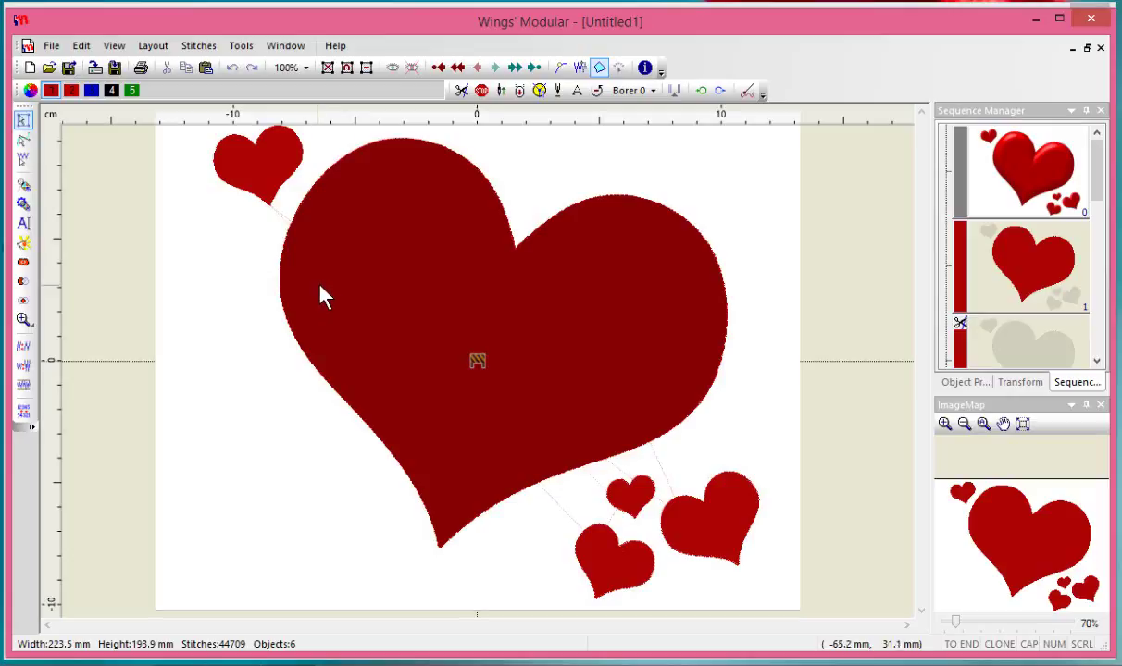
Zoom out to 50% to view the whole hearts design in Wings' Modular.
scroll(130, 226, "down", 1)
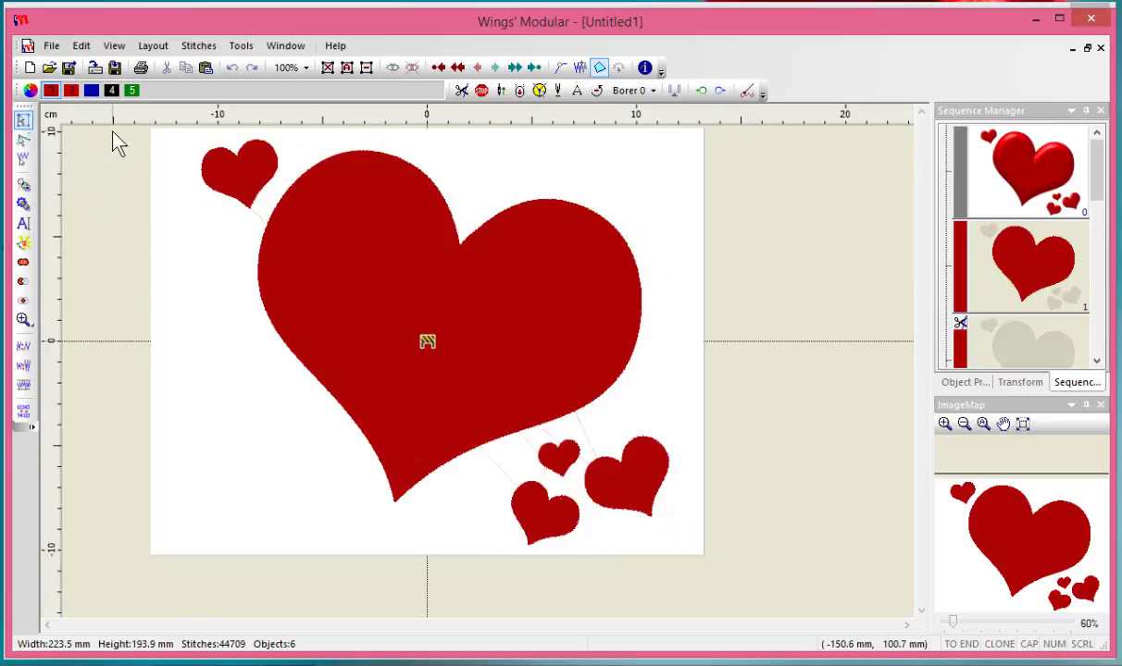
scroll(111, 132, "down", 1)
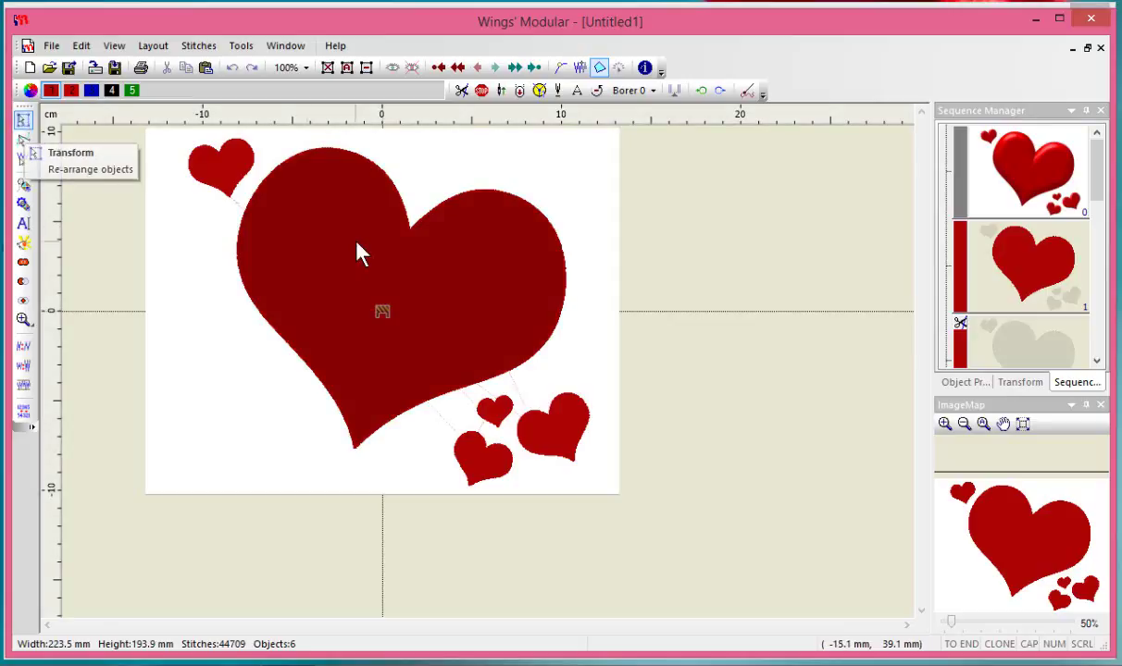
Change the large heart to a Venere Cut 0.4 mm running-stitch outline.
left_click(335, 224)
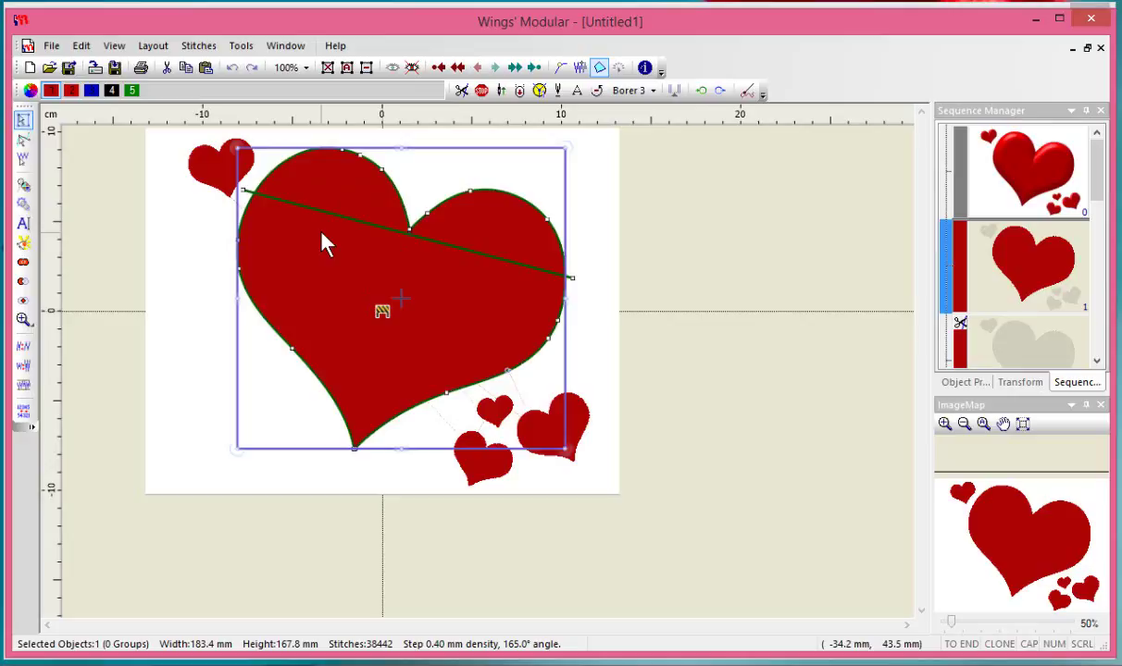
right_click(320, 230)
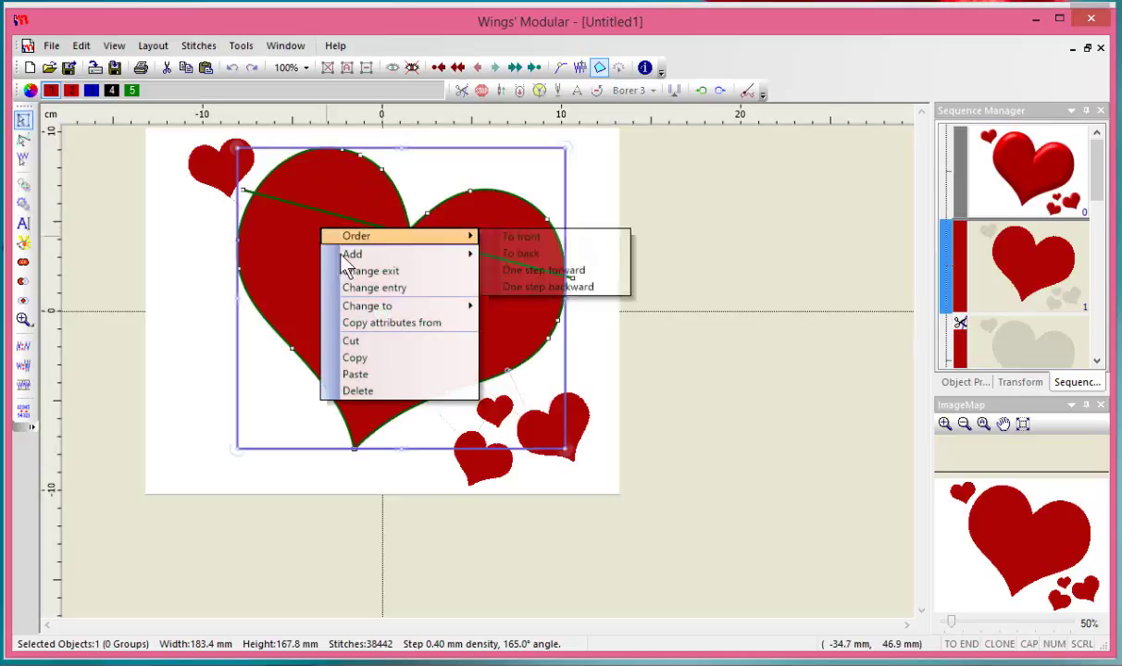
mouse_move(393, 311)
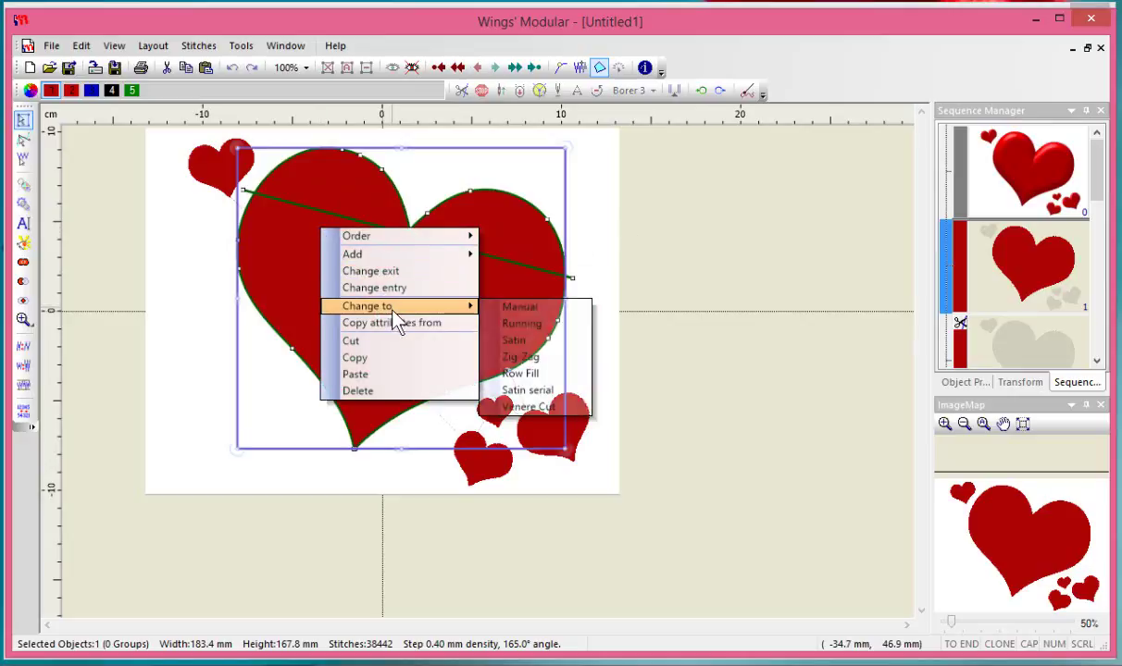
left_click(541, 407)
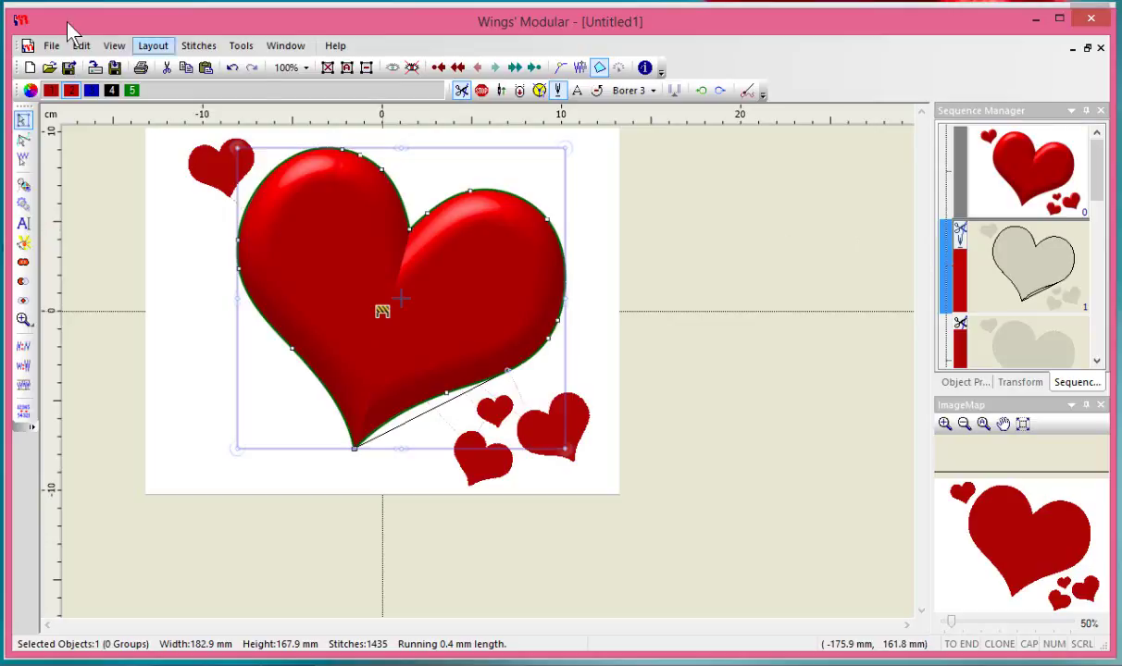
left_click(54, 46)
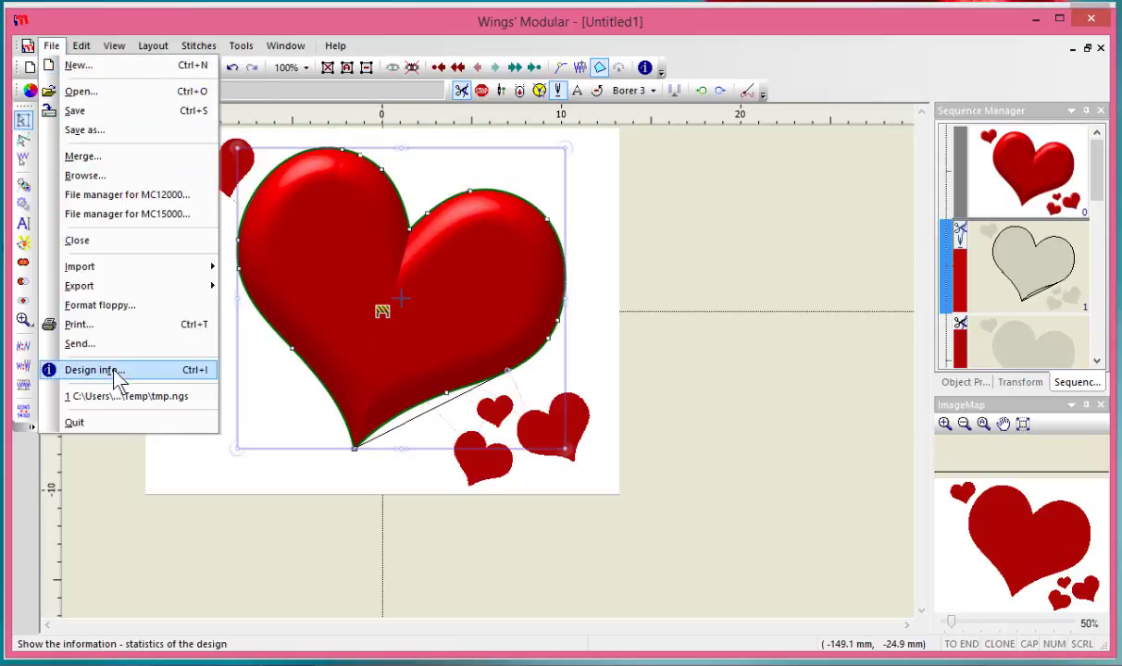
left_click(79, 325)
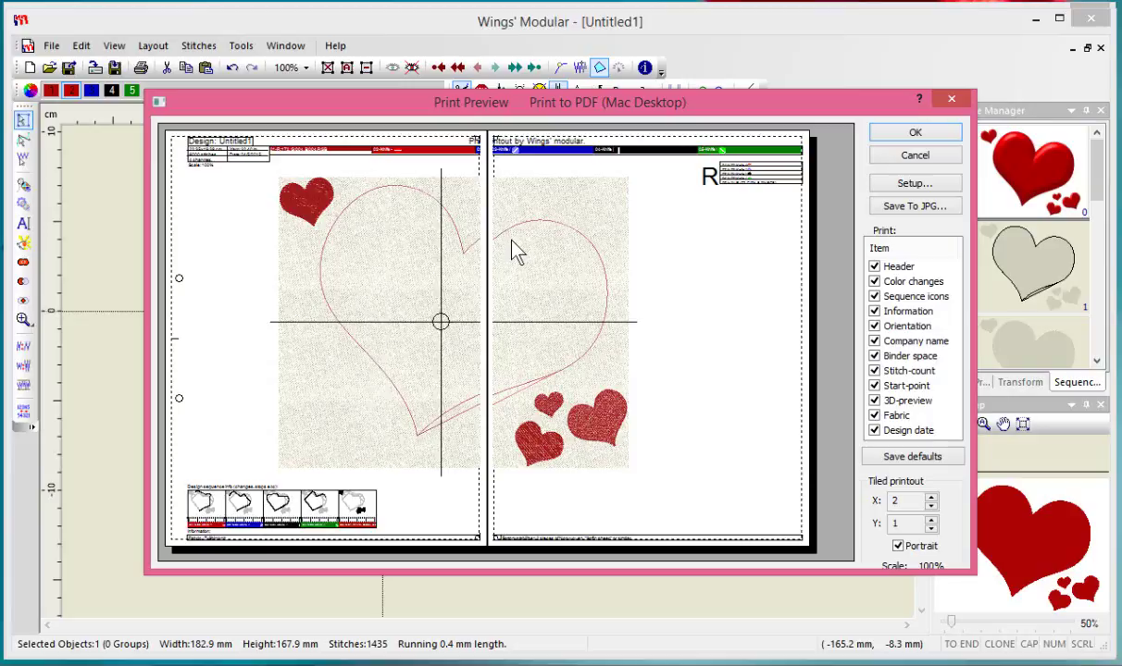
left_click(935, 157)
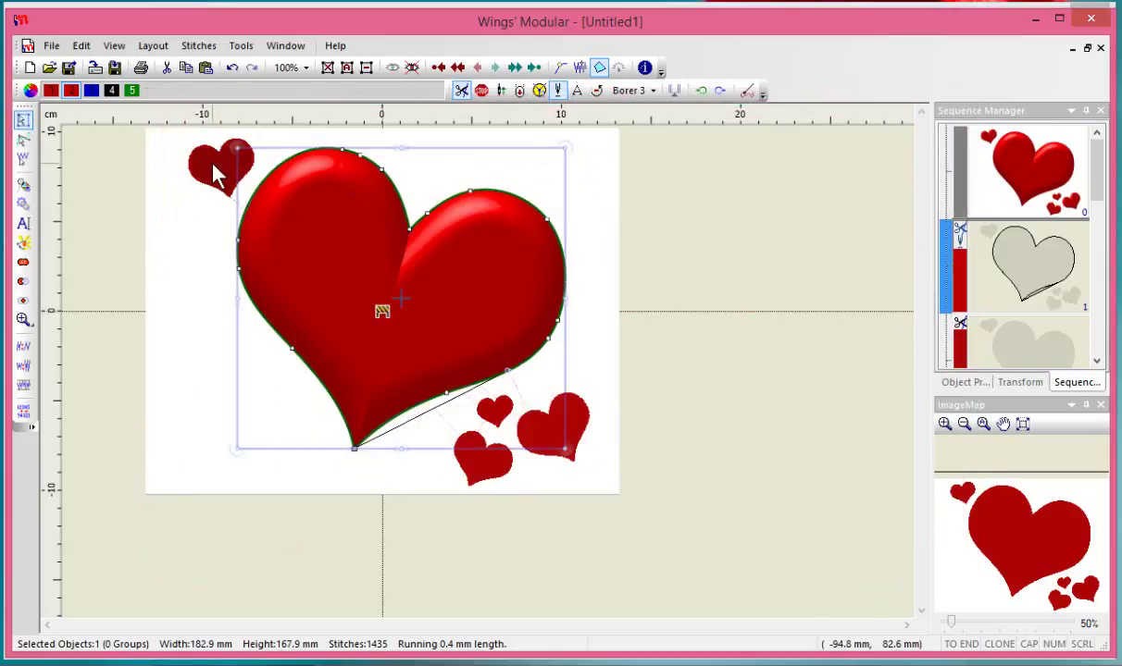
Change the small top-left heart from a fill to a Running outline.
left_click(214, 174)
right_click(214, 174)
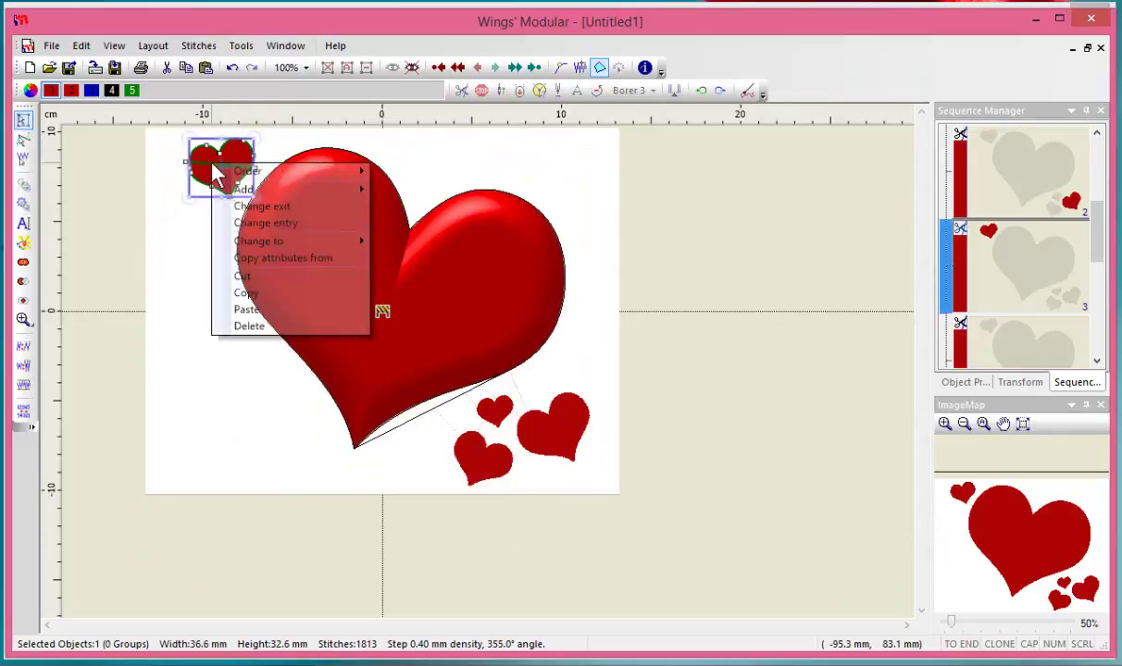
mouse_move(274, 239)
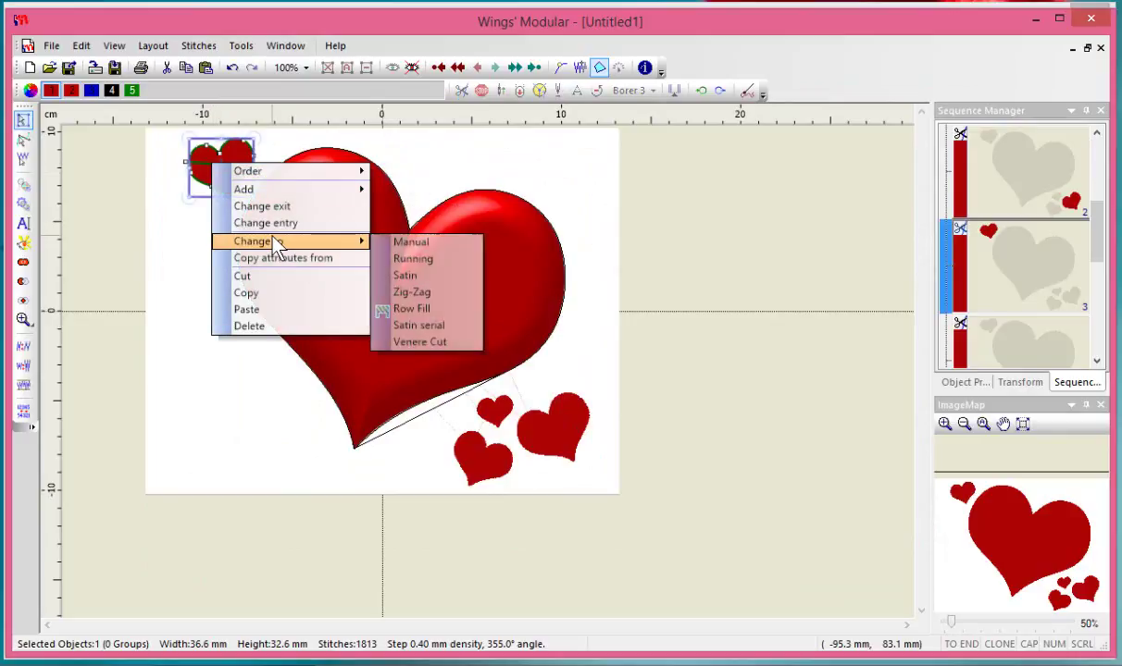
left_click(426, 260)
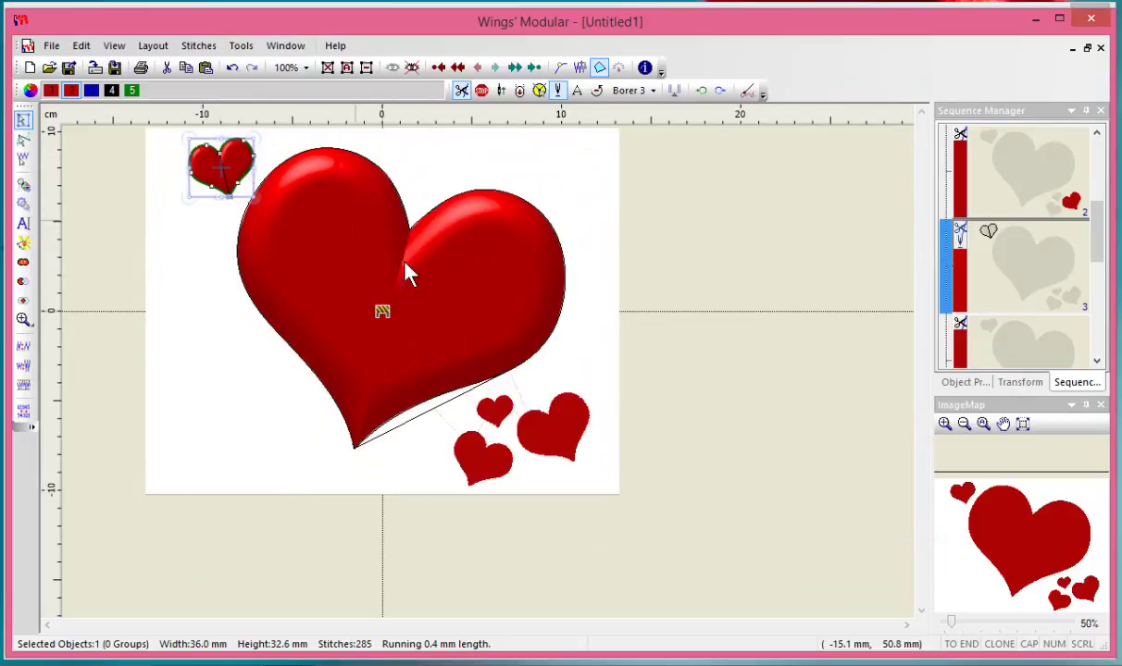
Check the updated design in the print preview, then clear the selection.
left_click(51, 45)
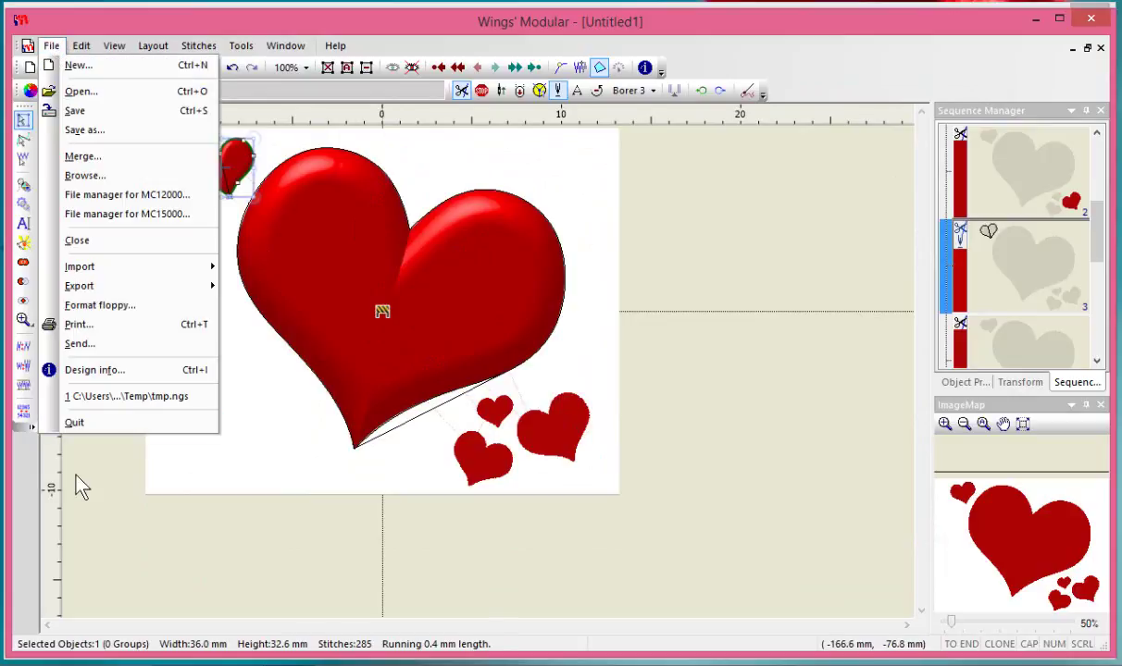
left_click(81, 325)
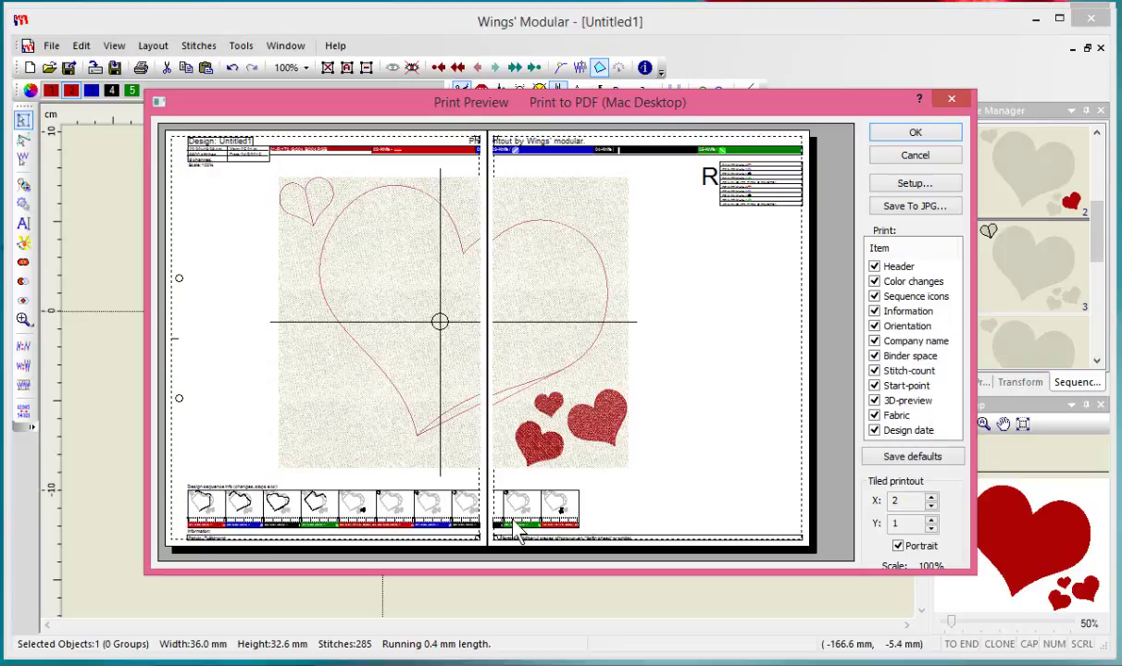
left_click(916, 158)
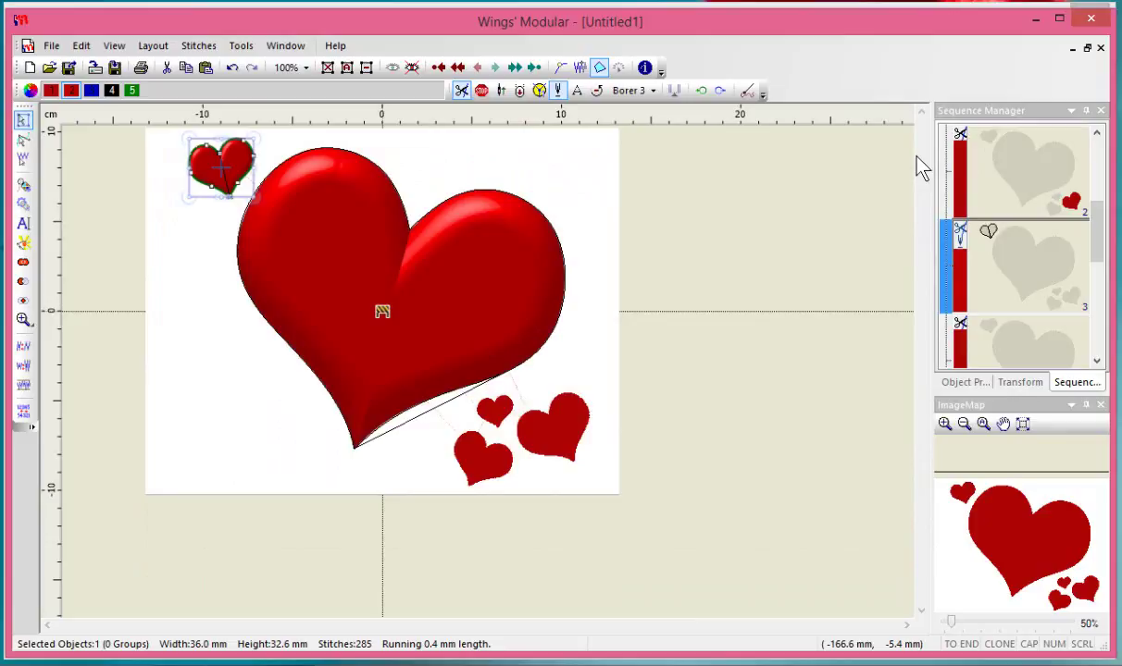
left_click(148, 202)
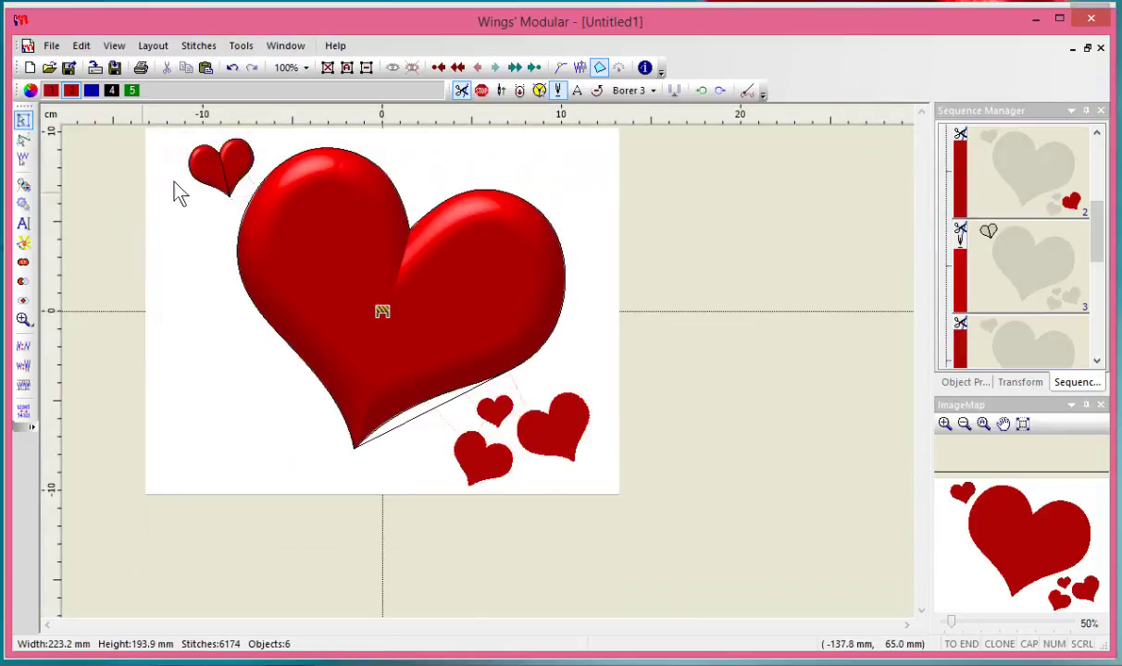
Join the small top-left heart and the large heart into one object.
left_click(197, 178)
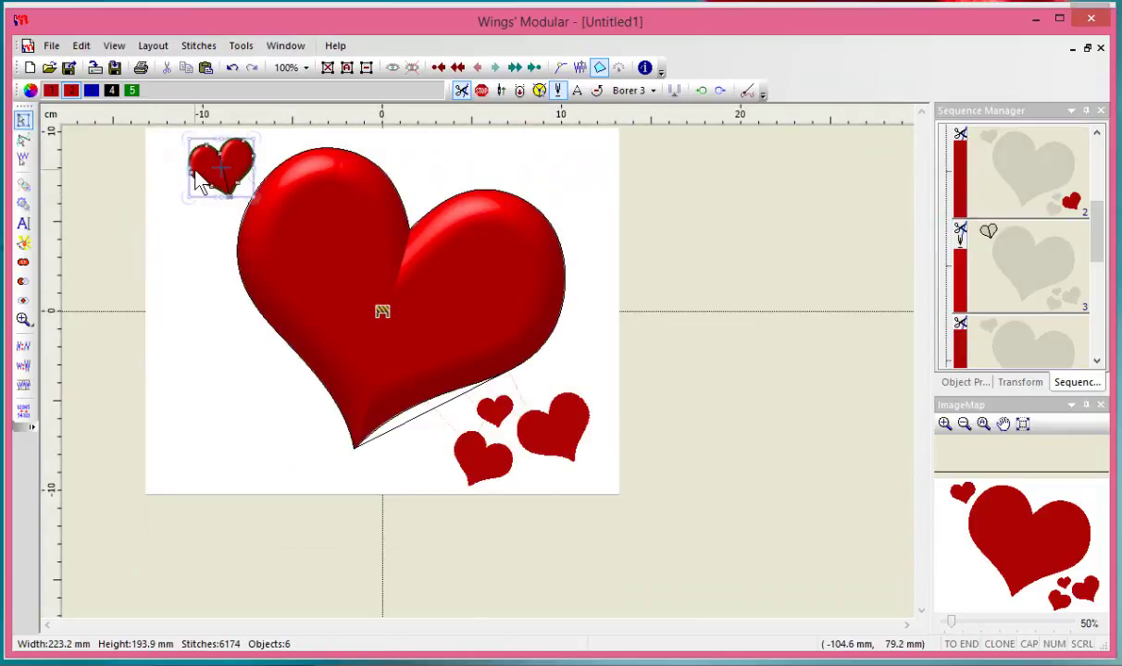
left_click(353, 163, "shift")
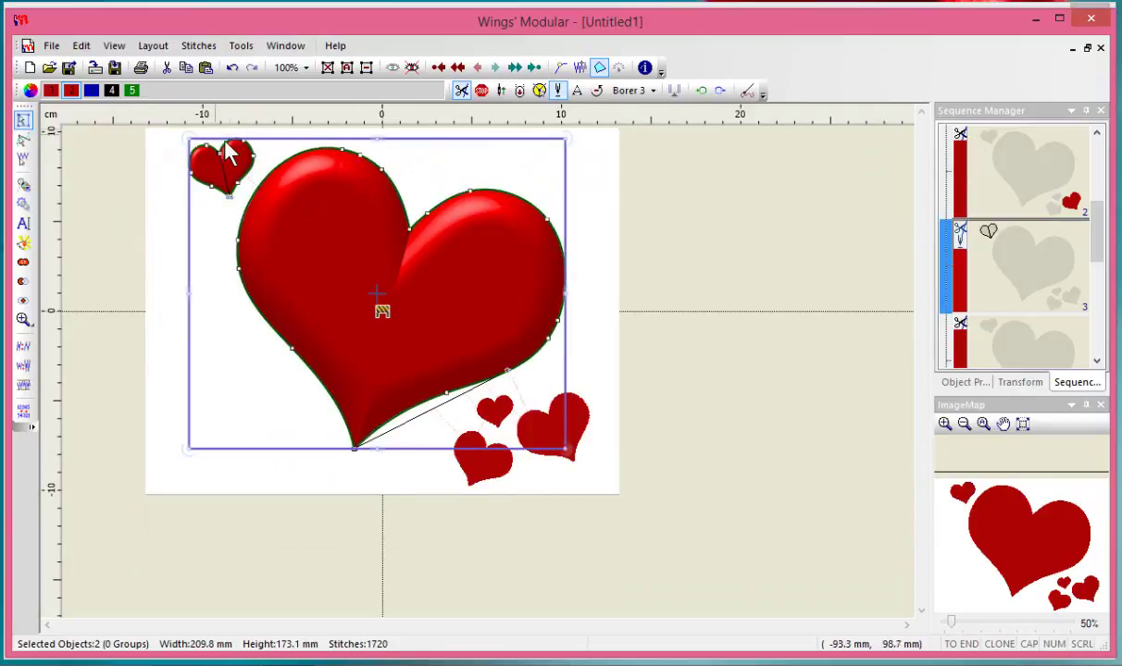
right_click(282, 188)
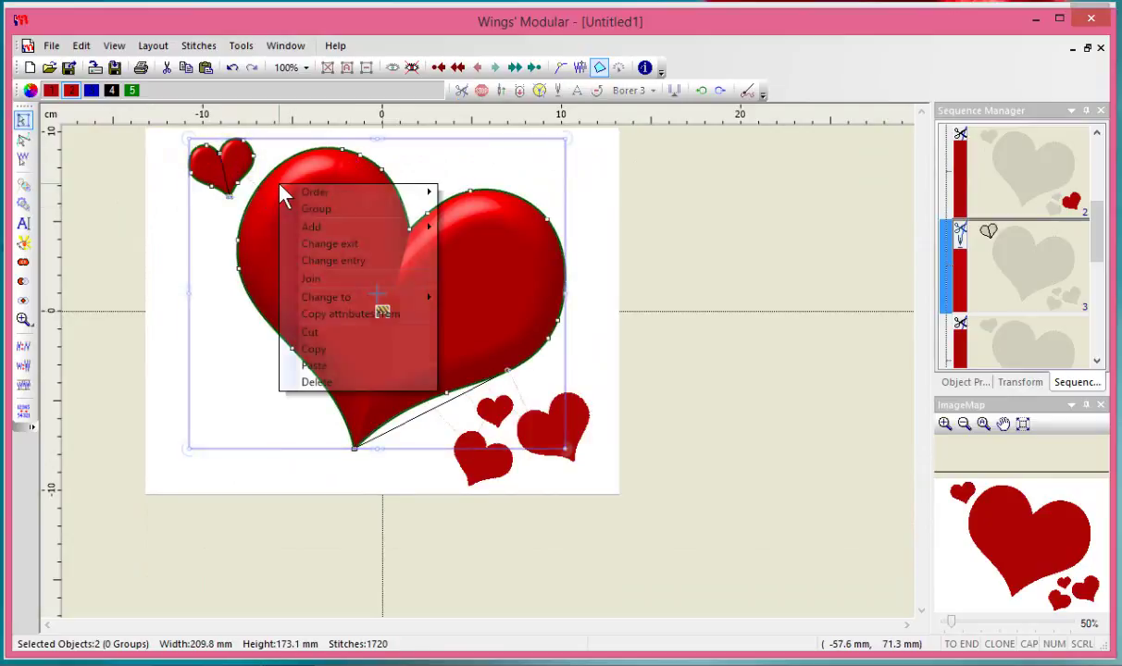
left_click(311, 280)
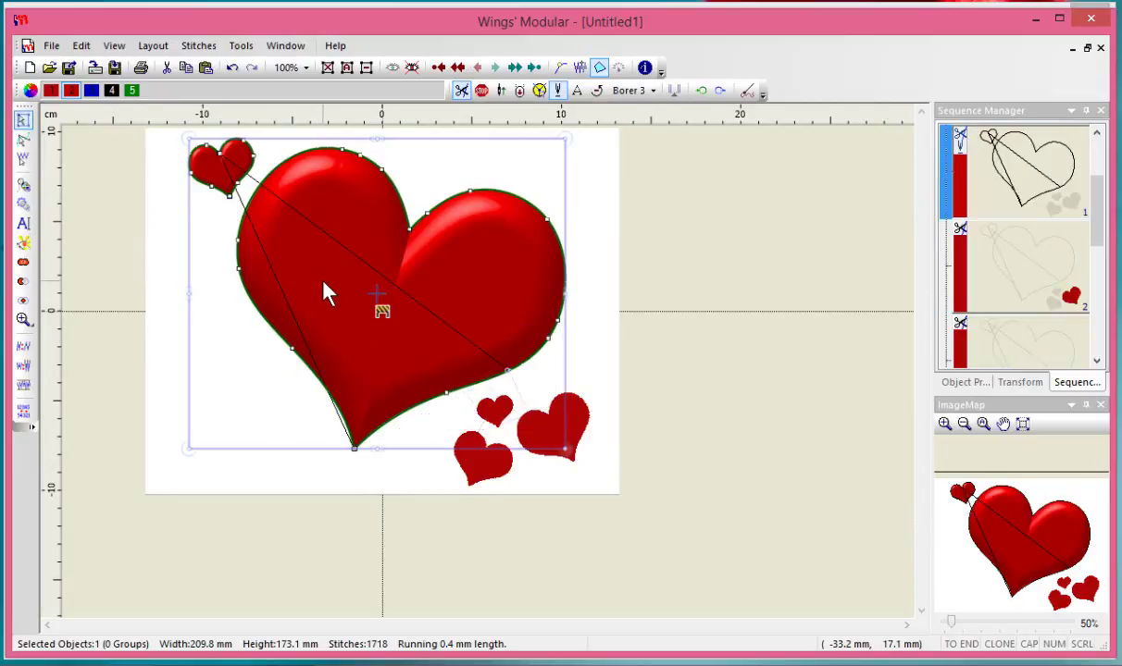
Review the joined hearts in the print preview and close it.
left_click(51, 45)
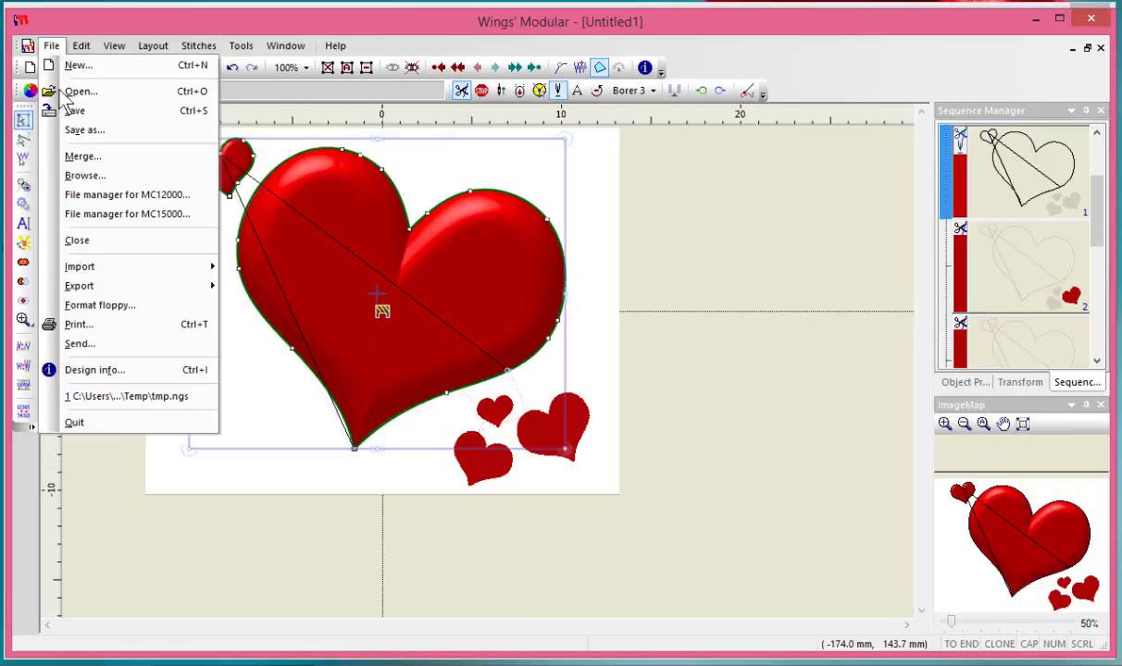
left_click(91, 320)
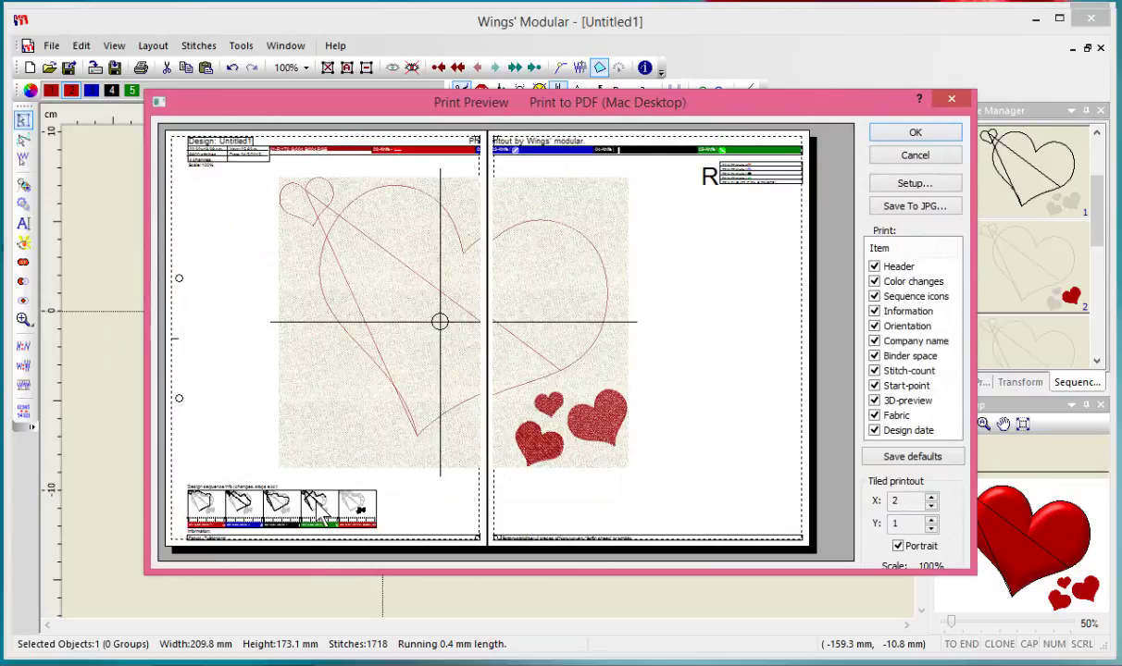
left_click(918, 156)
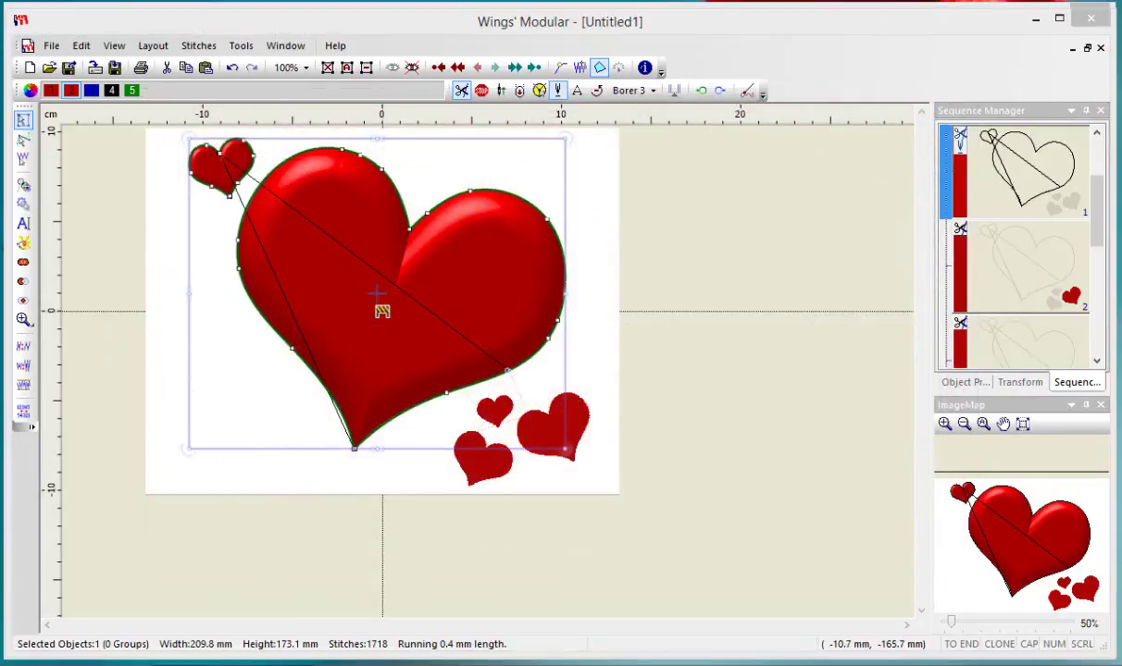
Switch to Creative DRAWings Advanced and export the design To Editor in Wings' Modular.
mouse_move(209, 662)
left_click(258, 618)
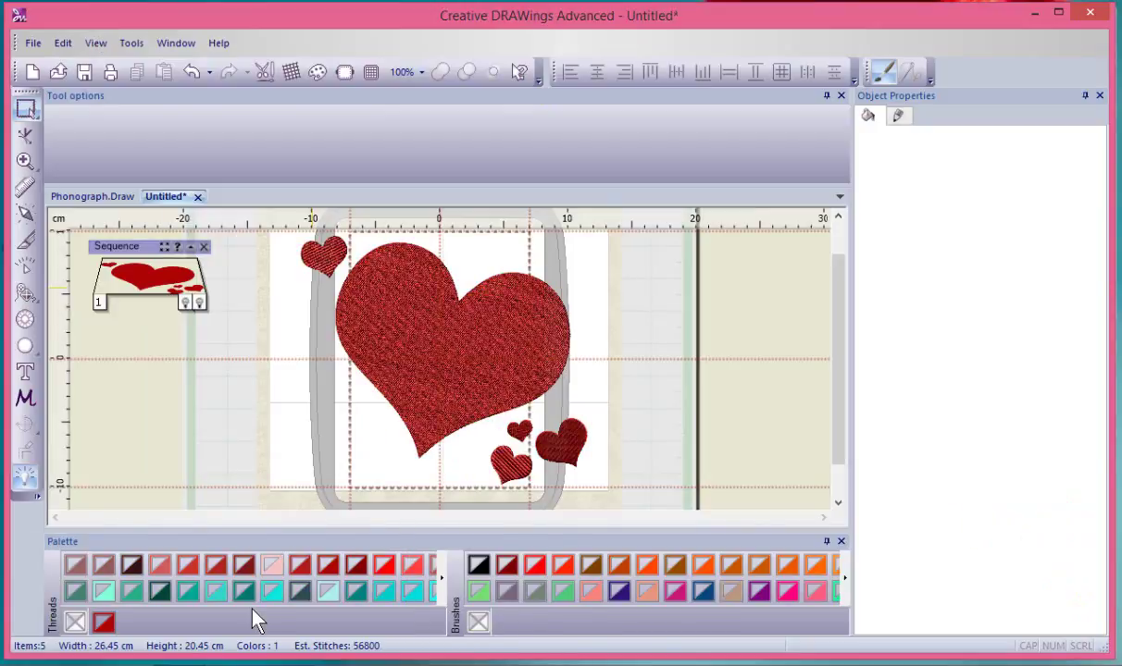
left_click(28, 45)
mouse_move(86, 262)
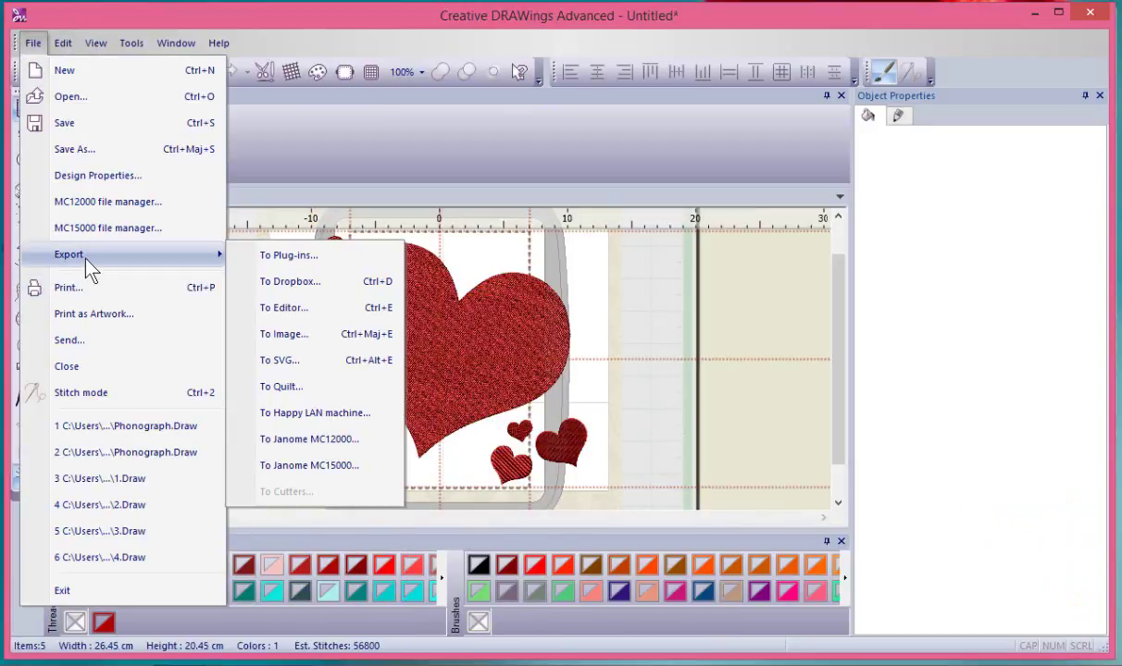
left_click(308, 315)
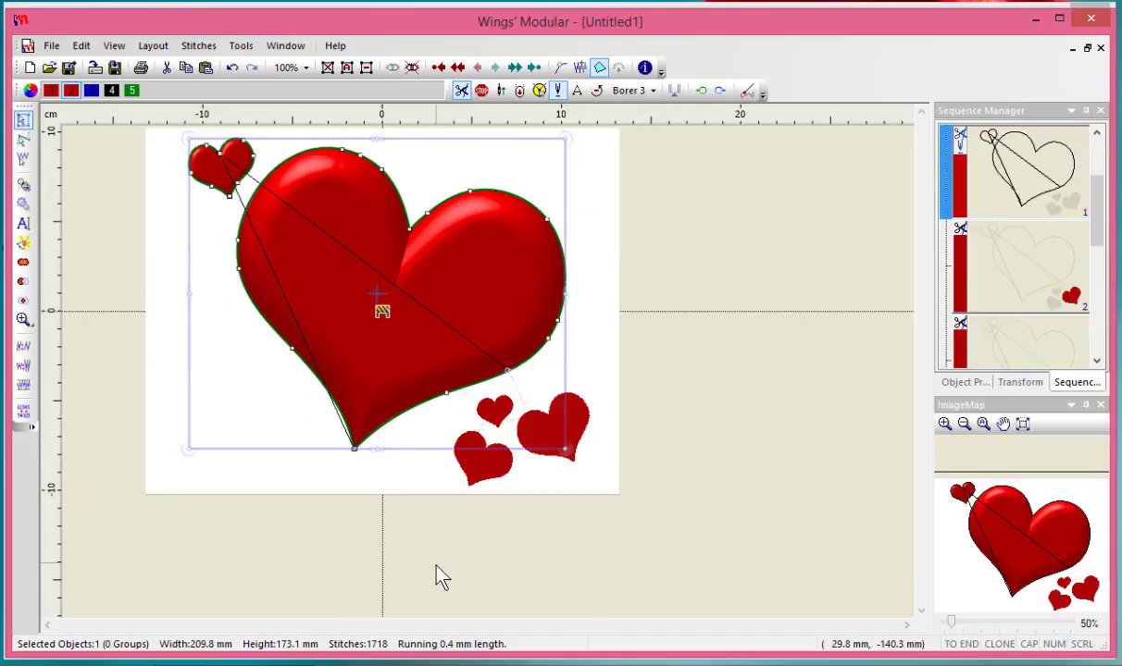
Change the rightmost bottom-right small heart to a Venere Cut 0.4 mm outline.
left_click(580, 432)
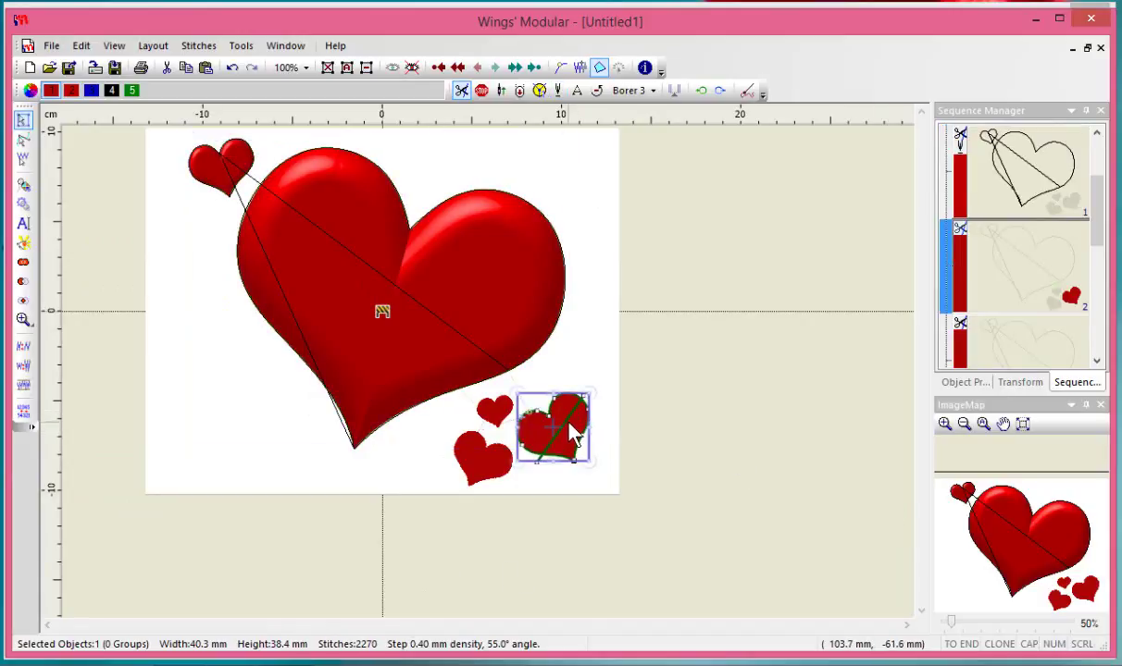
right_click(570, 426)
mouse_move(629, 503)
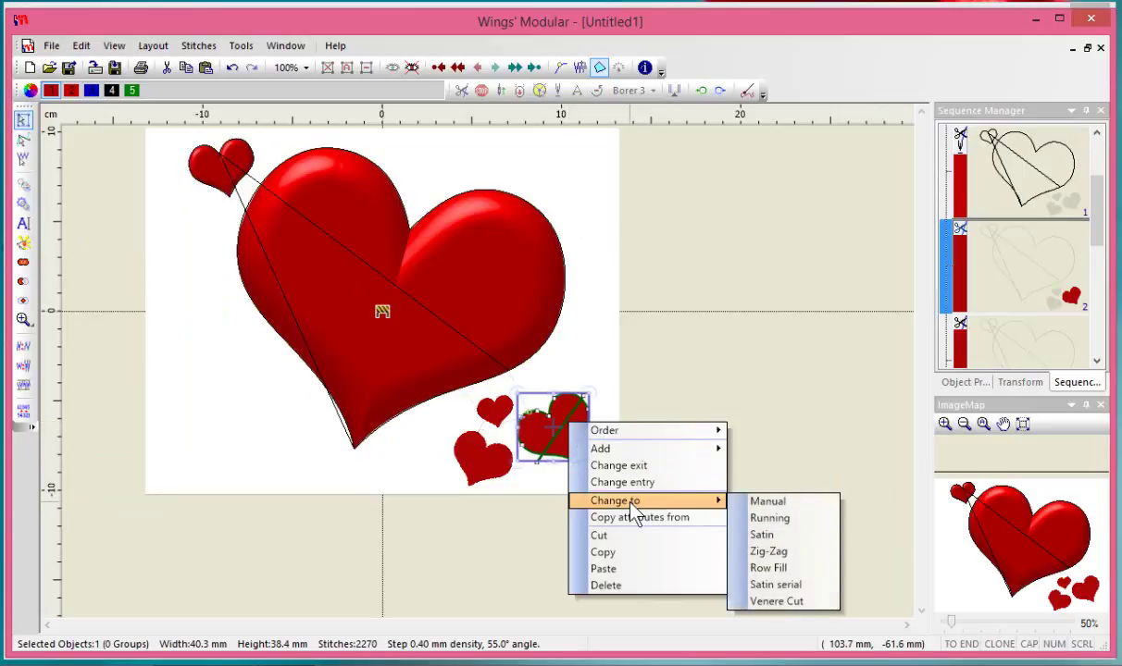
left_click(782, 603)
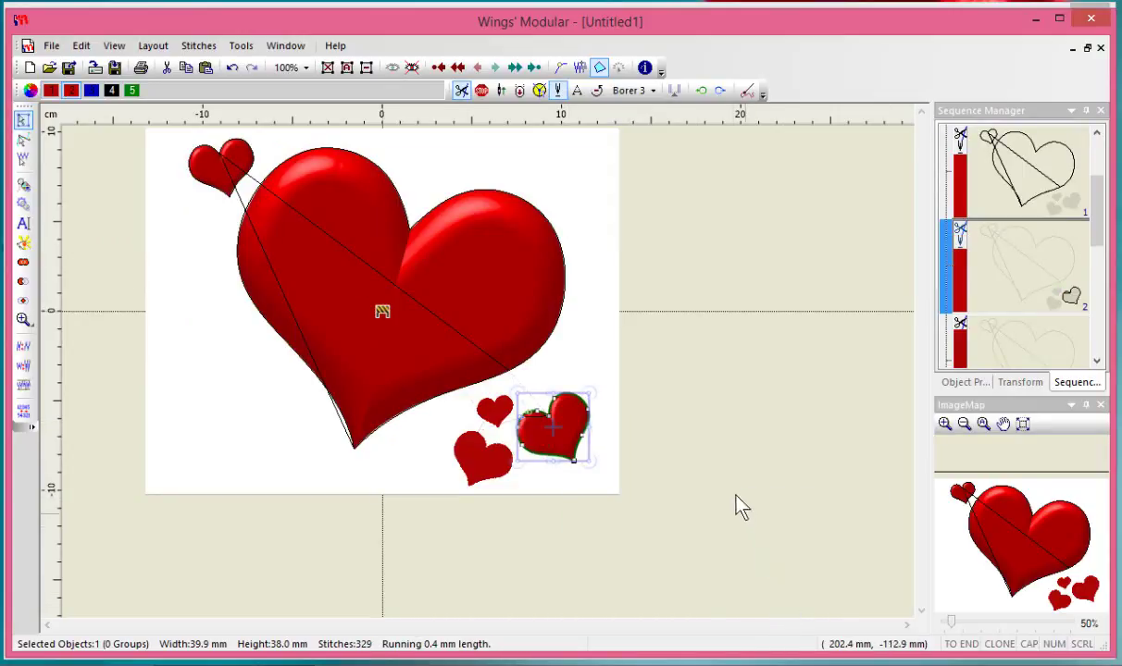